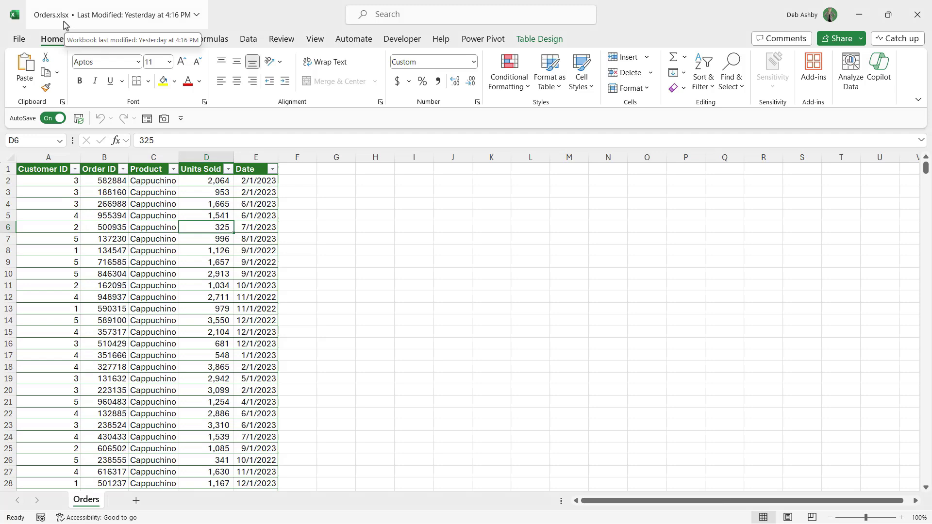
Scroll through the Orders table checking Product entries such as Latte, then return to the top
click(156, 261)
scroll(155, 260, down, 4)
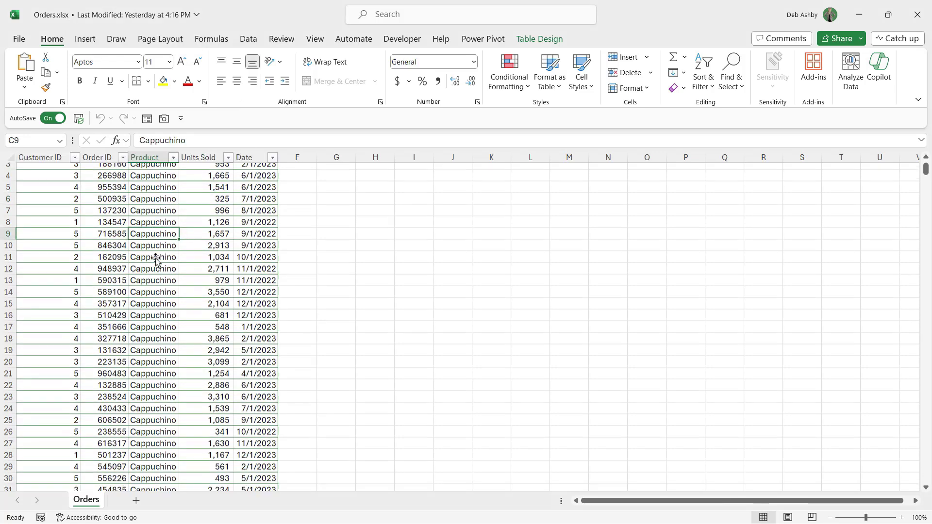
scroll(156, 260, up, 4)
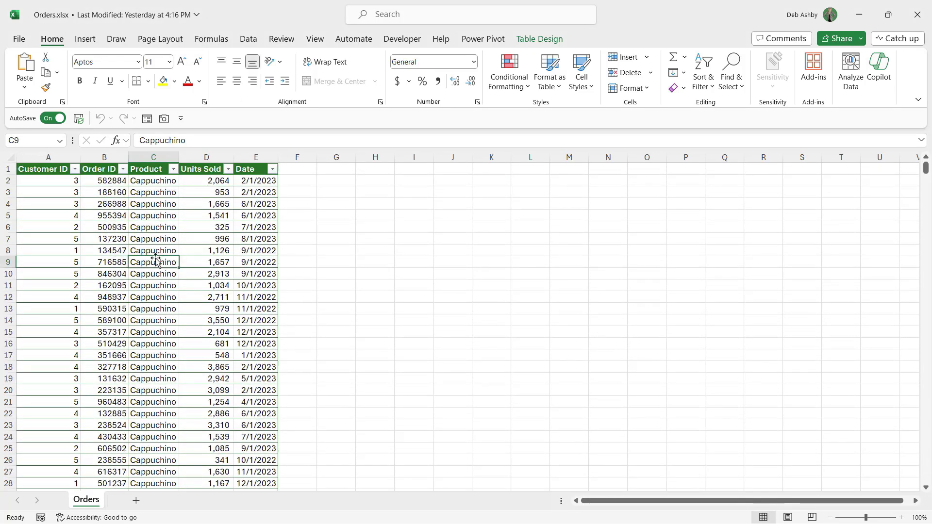
scroll(158, 226, down, 18)
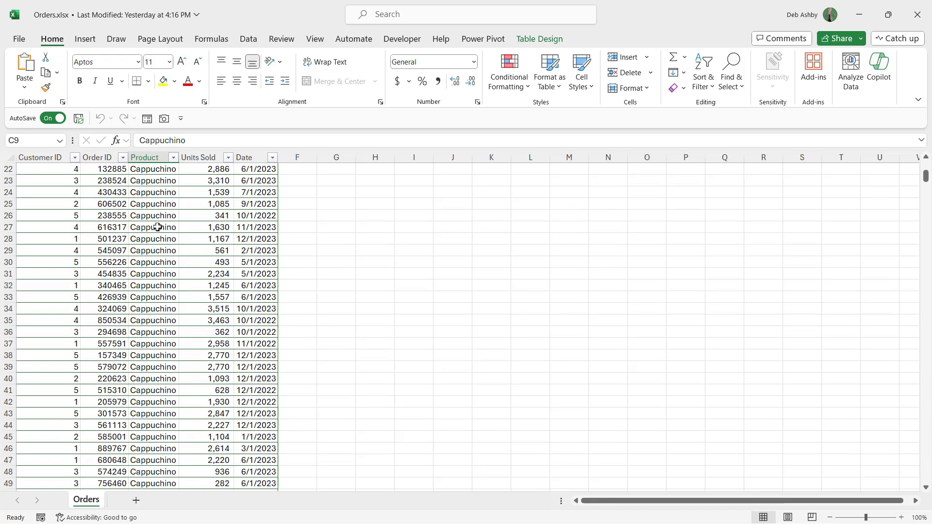
scroll(158, 227, down, 20)
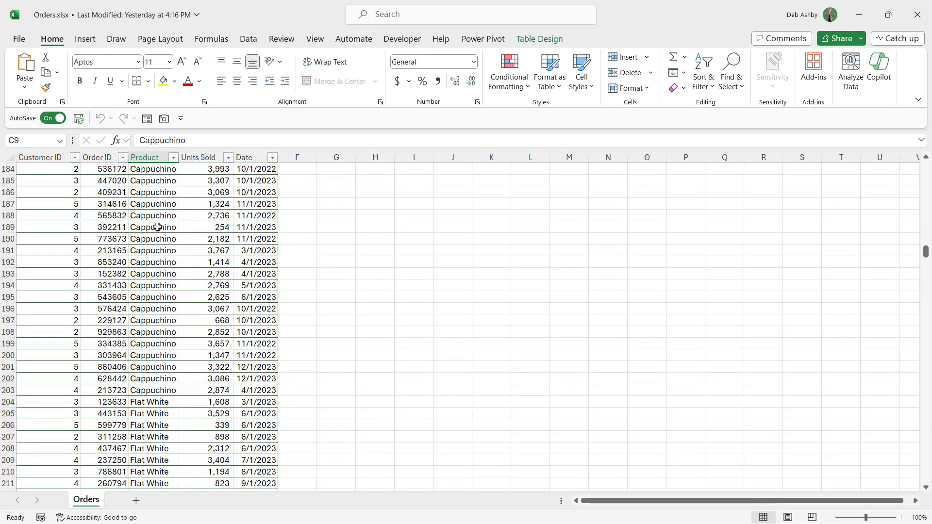
scroll(158, 227, down, 20)
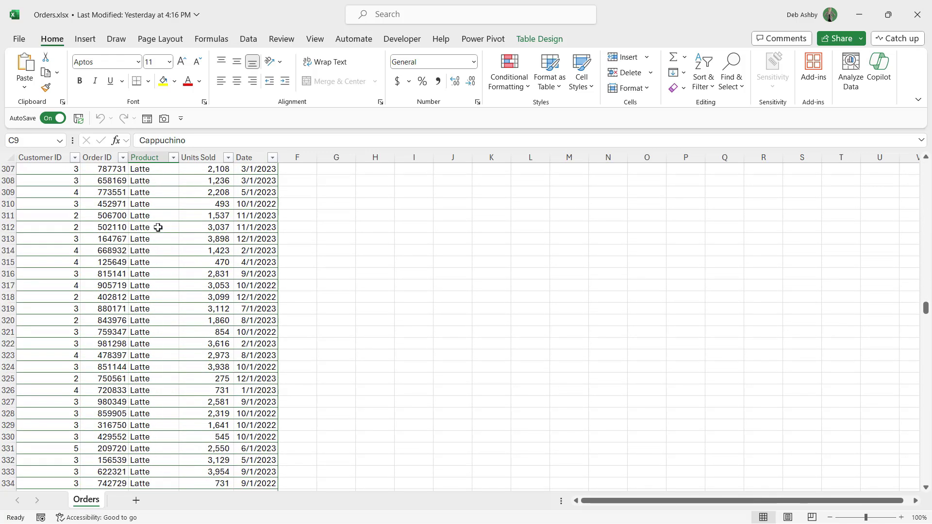
scroll(158, 227, down, 7)
scroll(157, 228, up, 8)
click(156, 251)
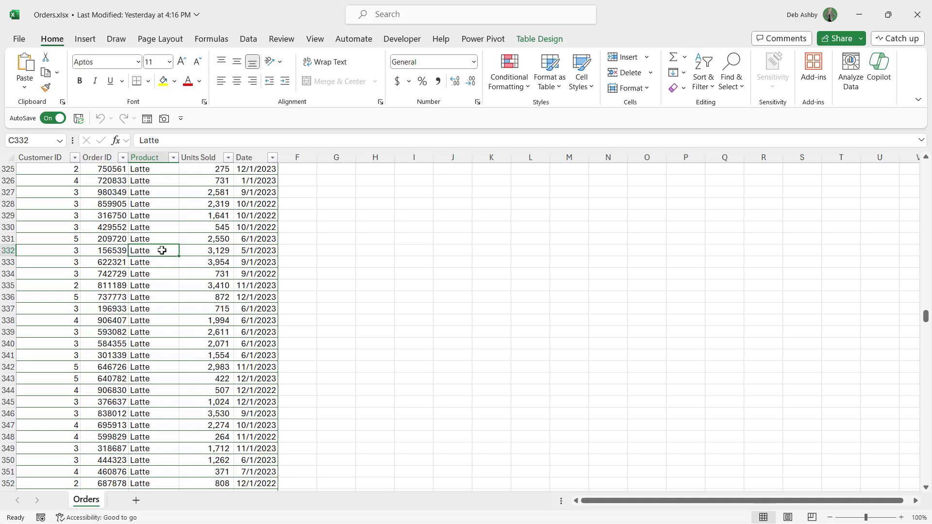
key(ctrl+Up)
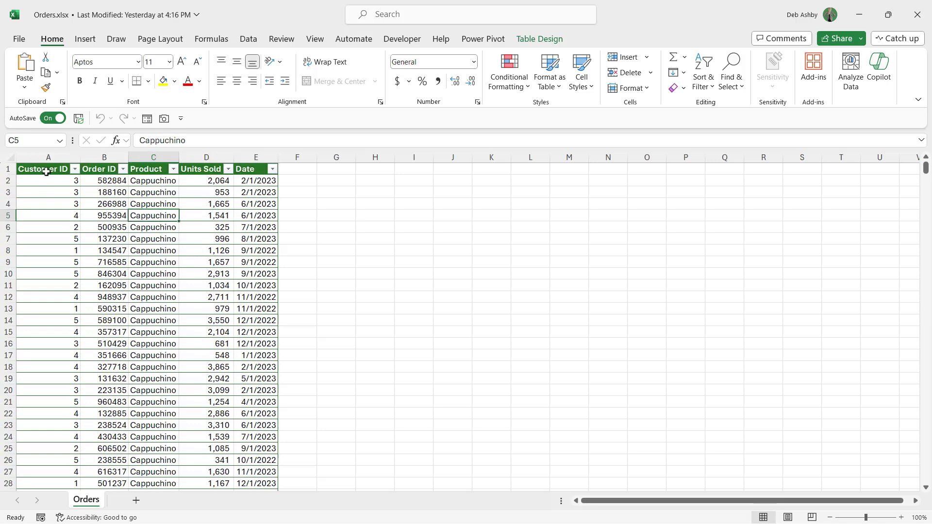
Inspect the first Order ID, Product, Units Sold and Date values, then select the Customer ID column
click(47, 170)
click(103, 180)
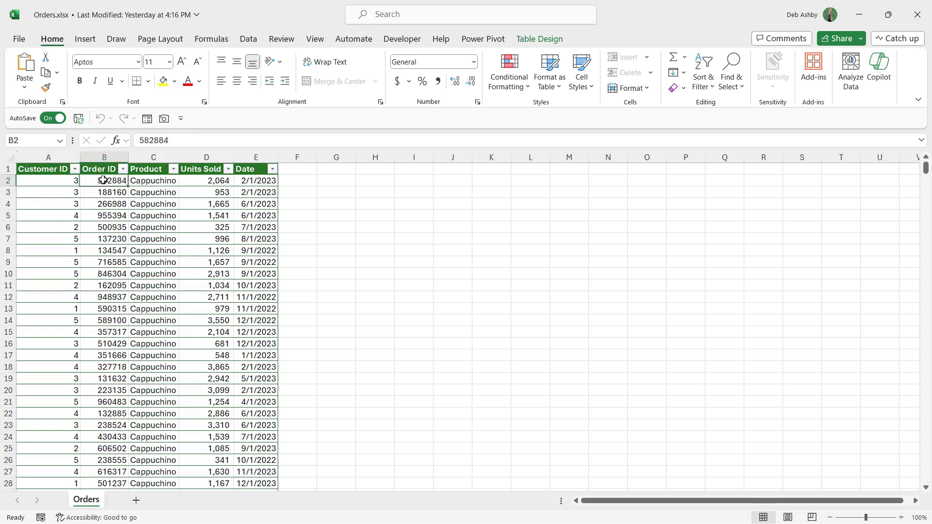
click(160, 181)
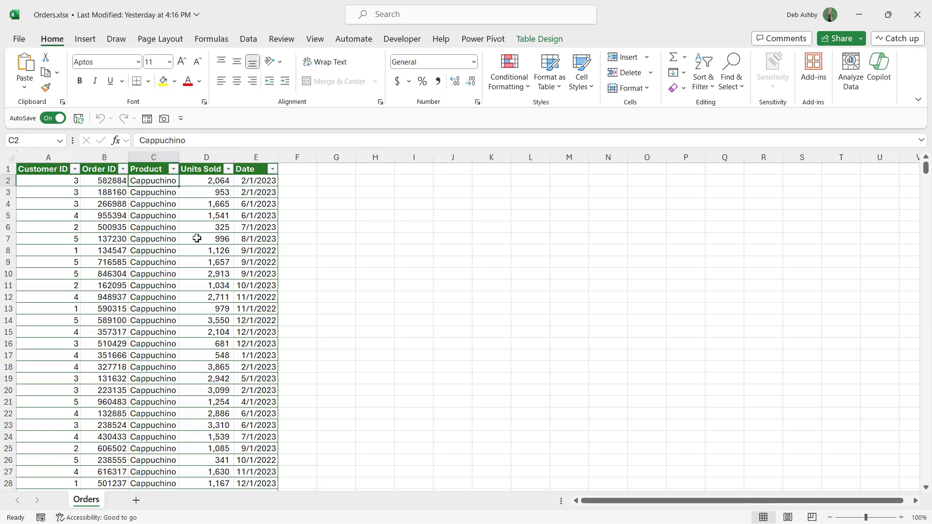
click(209, 182)
click(250, 181)
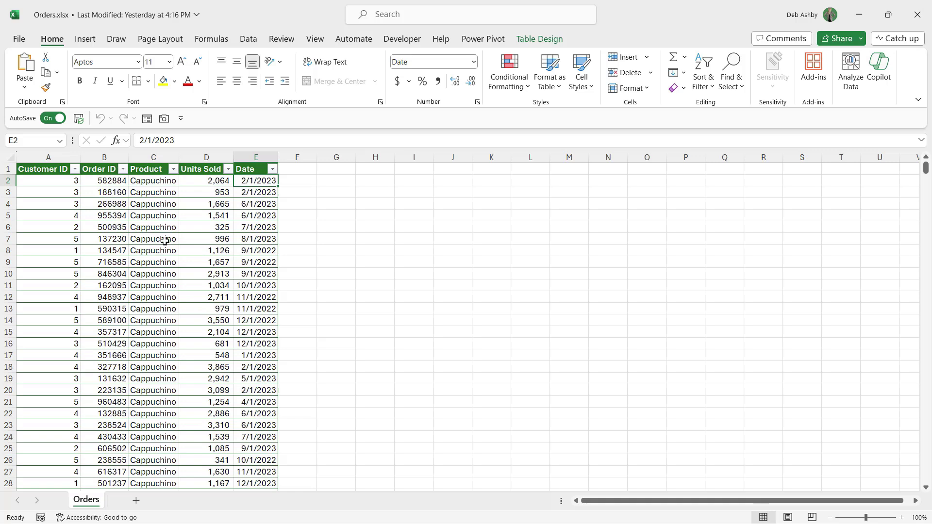
click(48, 157)
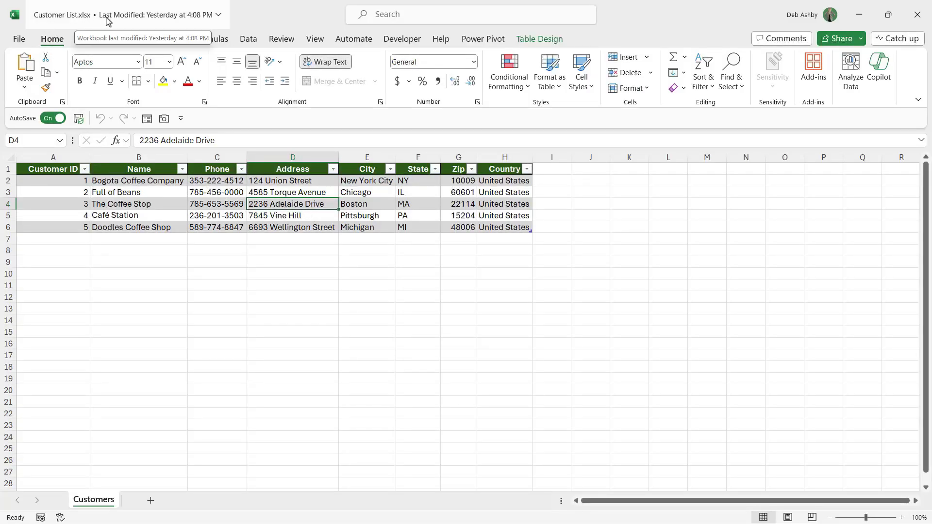
Check the first Customer ID and step down through all five customer names in the Customers table
click(58, 183)
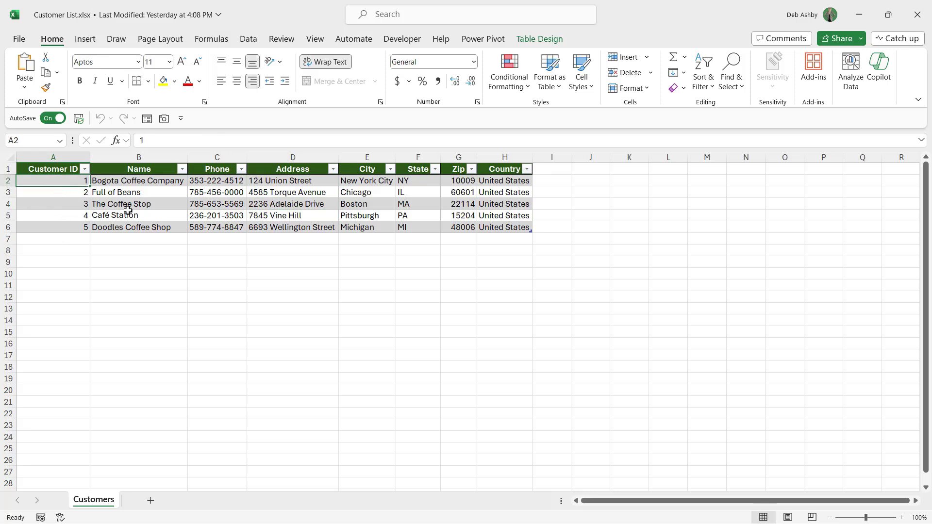
click(142, 183)
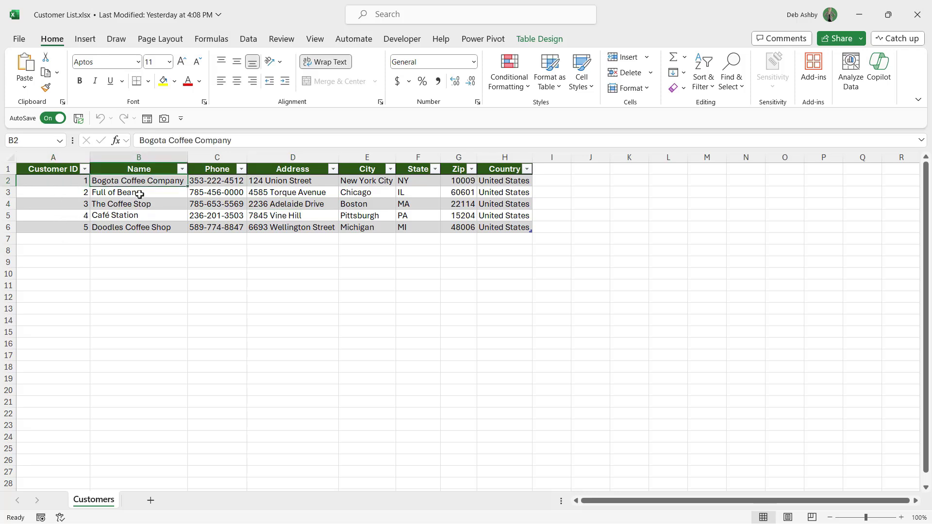
click(139, 194)
click(139, 203)
click(131, 215)
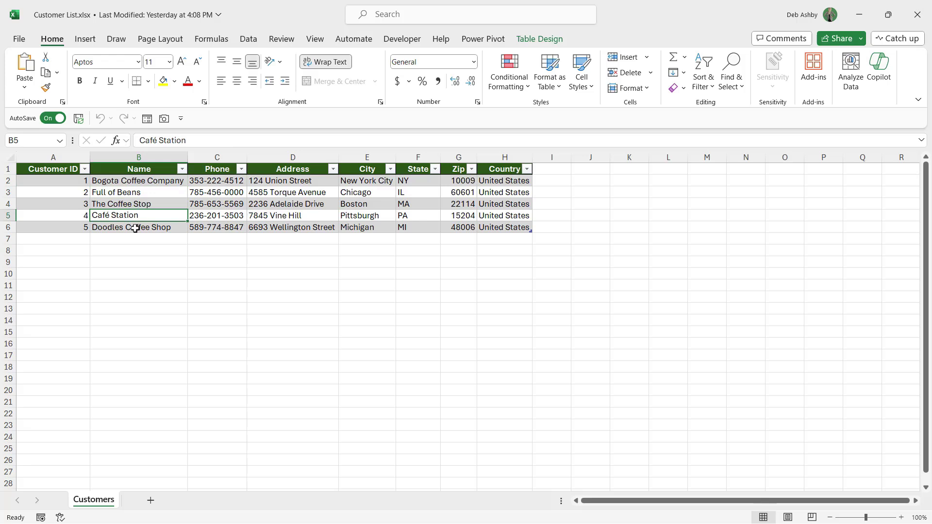
click(131, 227)
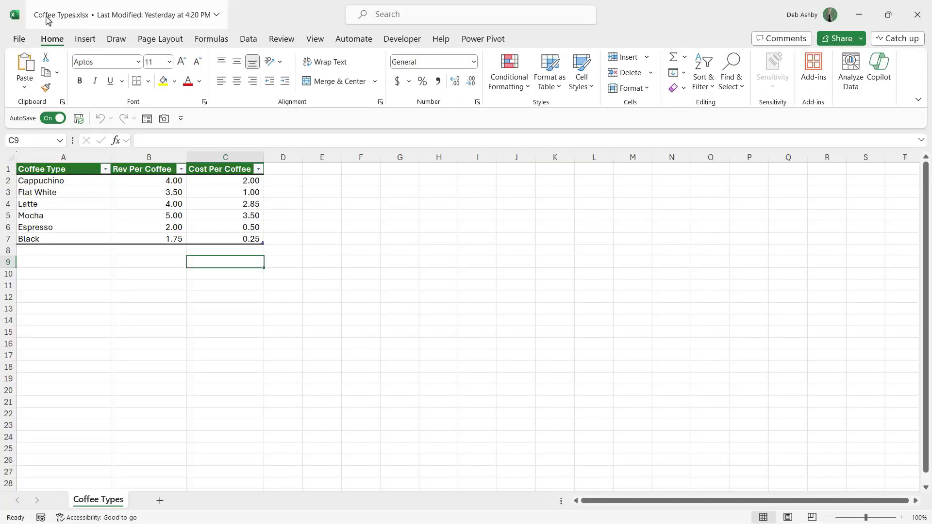
Inspect the first Coffee Type, Rev Per Coffee and Cost Per Coffee values, then show the Power Pivot ribbon
click(85, 181)
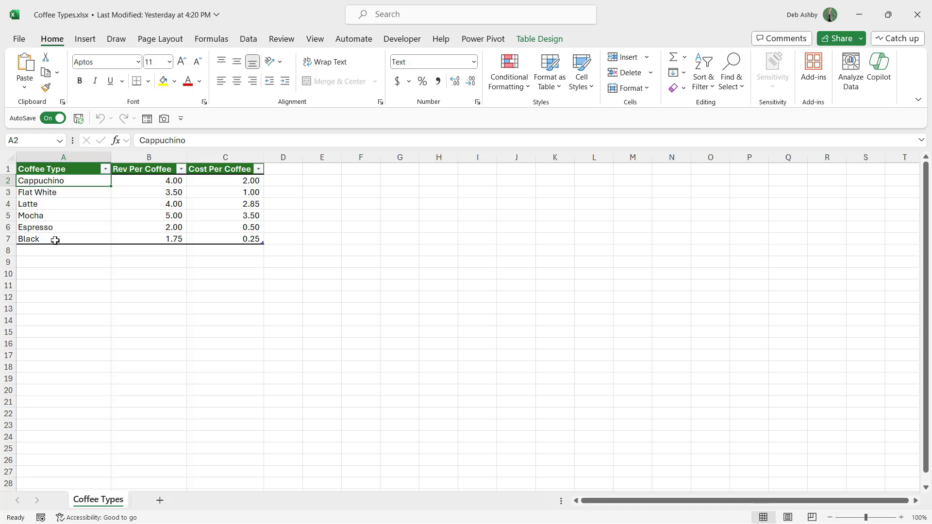
click(150, 180)
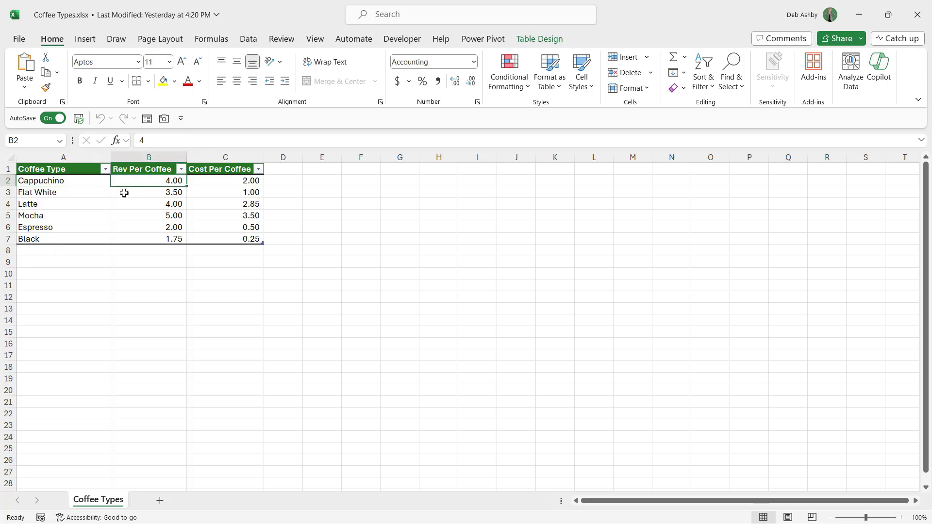
click(226, 179)
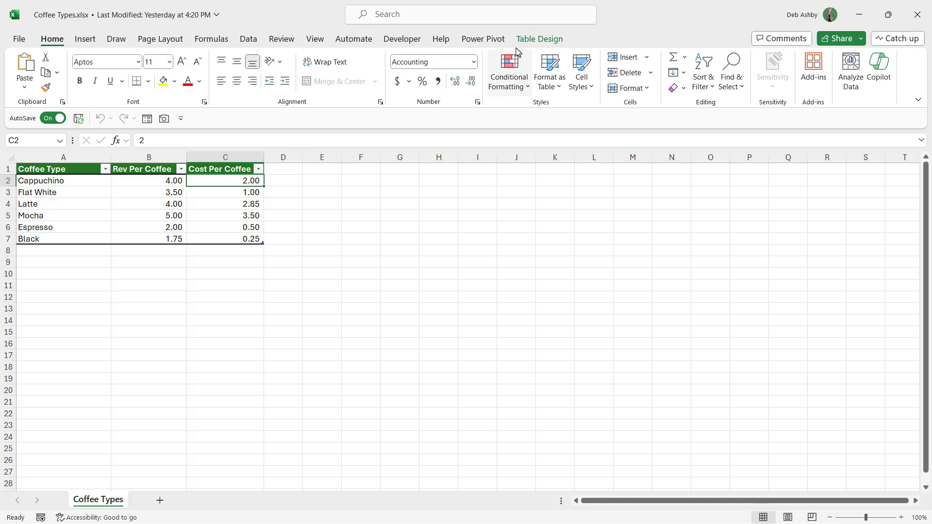
click(489, 42)
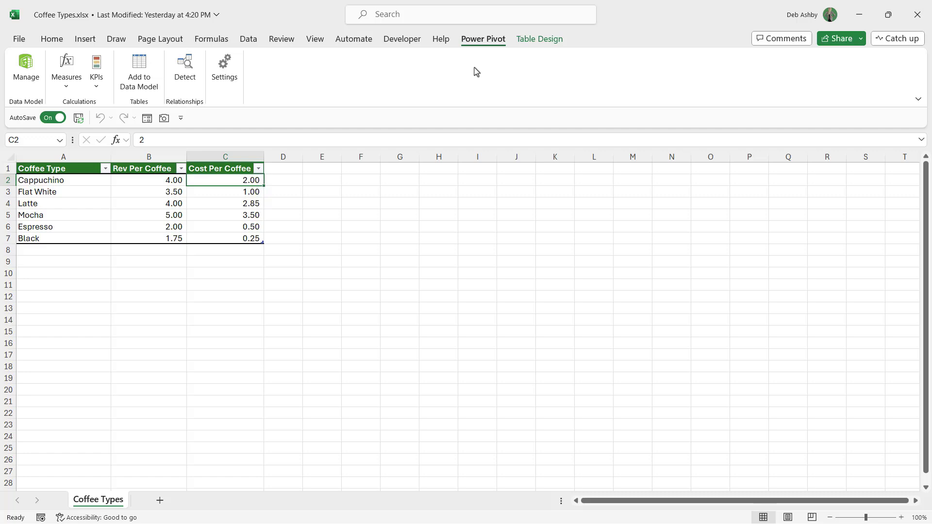
Toggle the Microsoft Power Pivot for Excel COM add-in in Excel Options and confirm
click(20, 39)
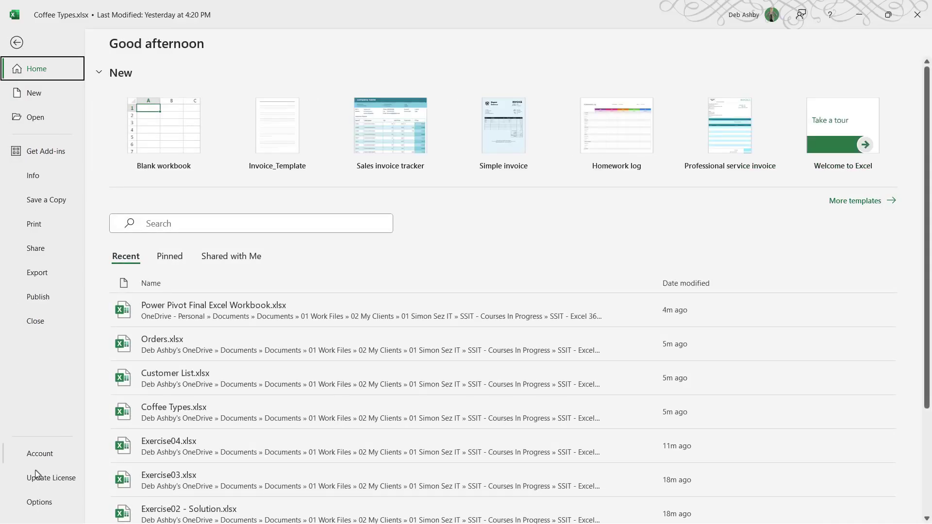
click(38, 502)
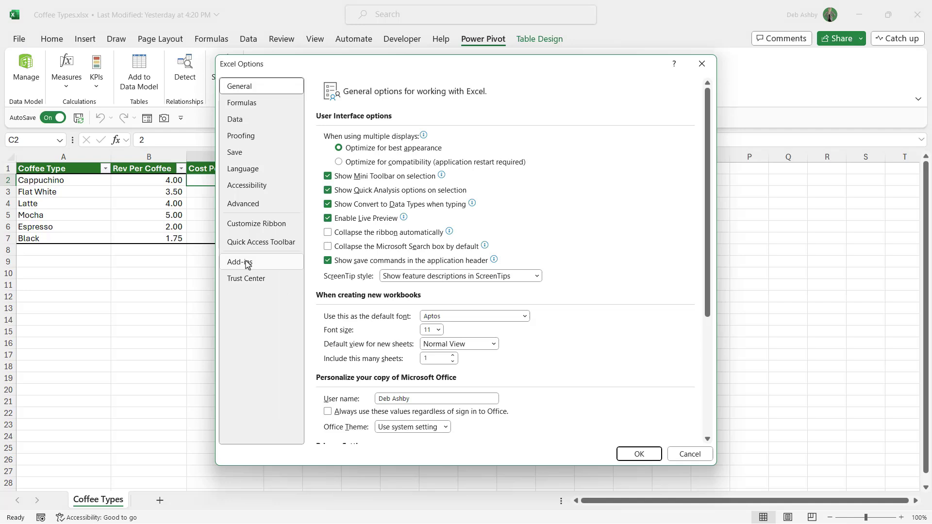
click(248, 265)
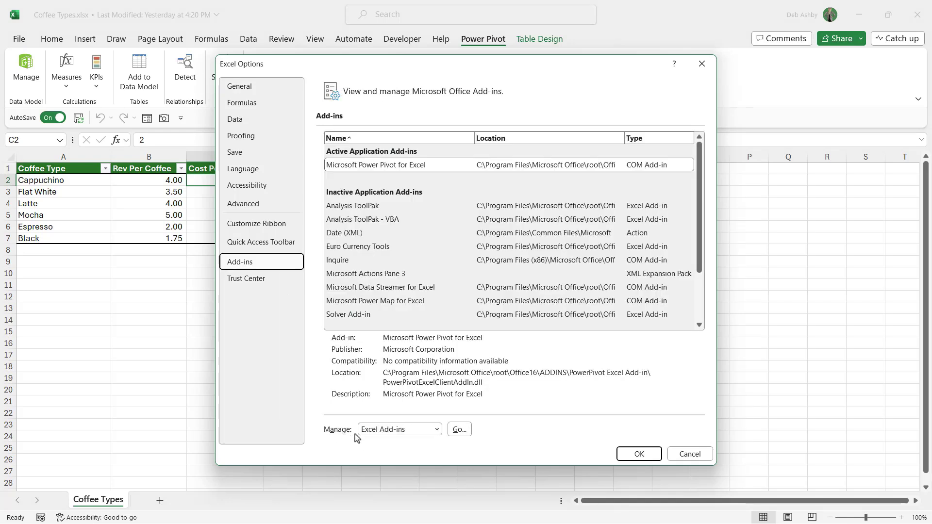
click(436, 429)
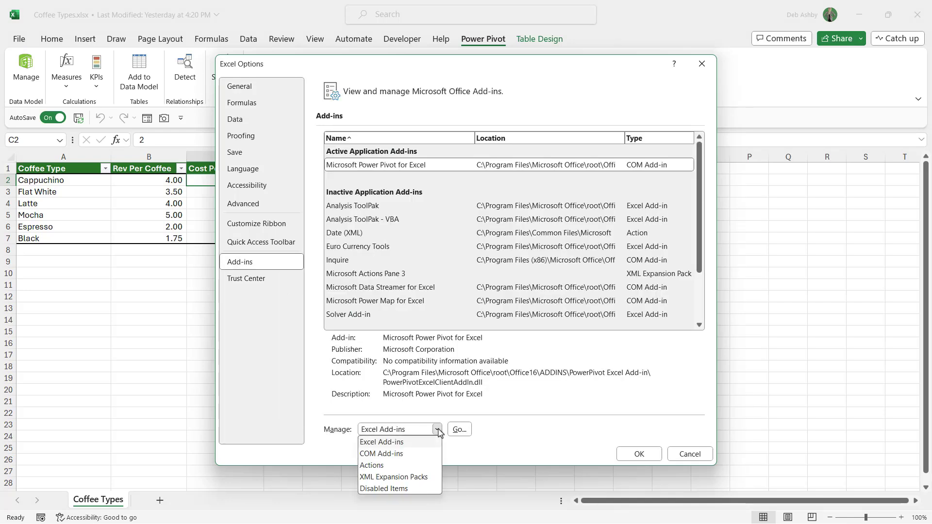
click(392, 454)
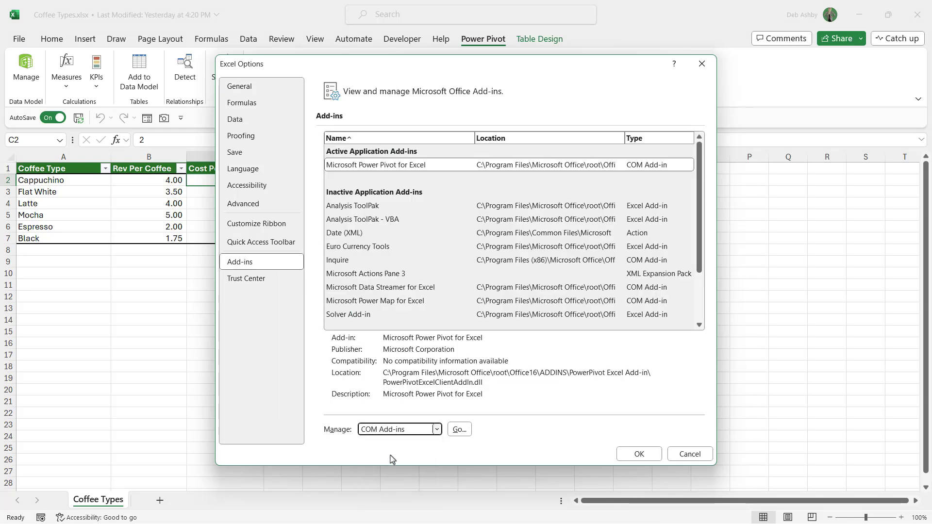
click(459, 429)
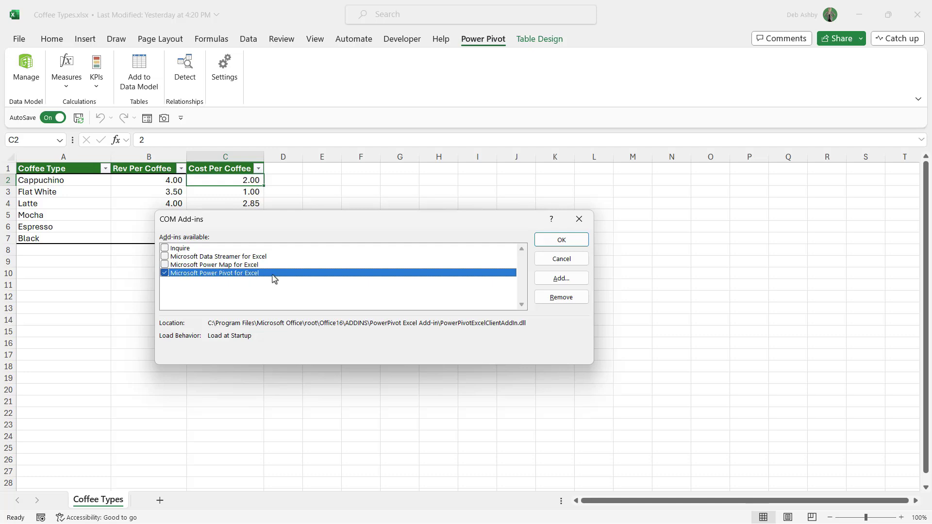
click(164, 273)
click(563, 241)
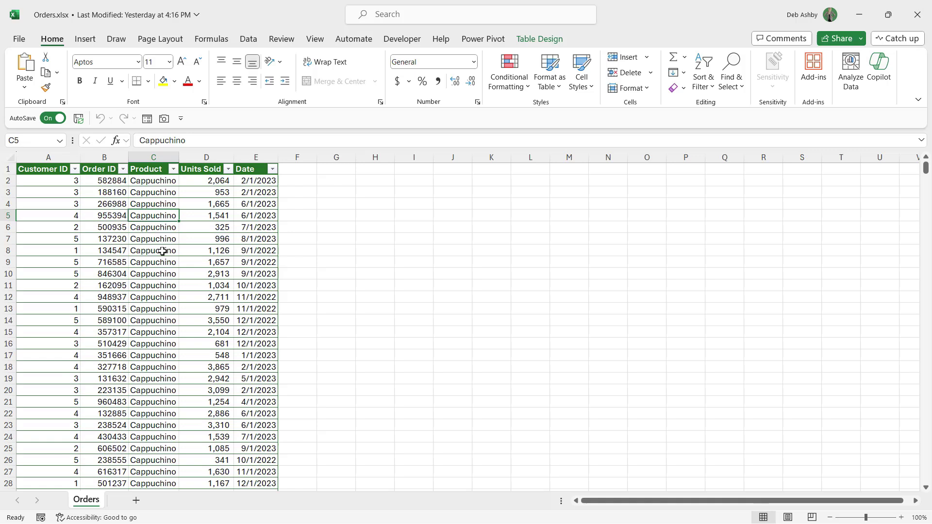
Add the Orders table to the Power Pivot data model using Add to Data Model
key(Down)
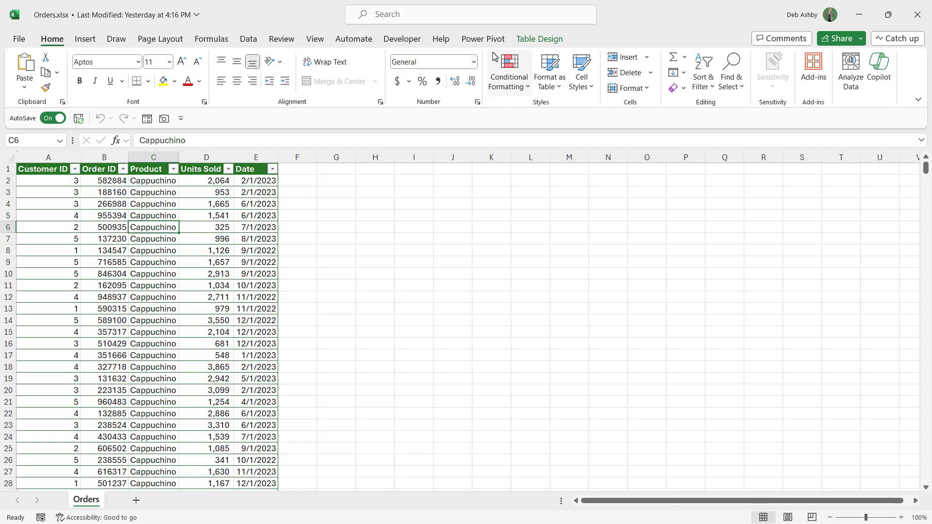
click(484, 38)
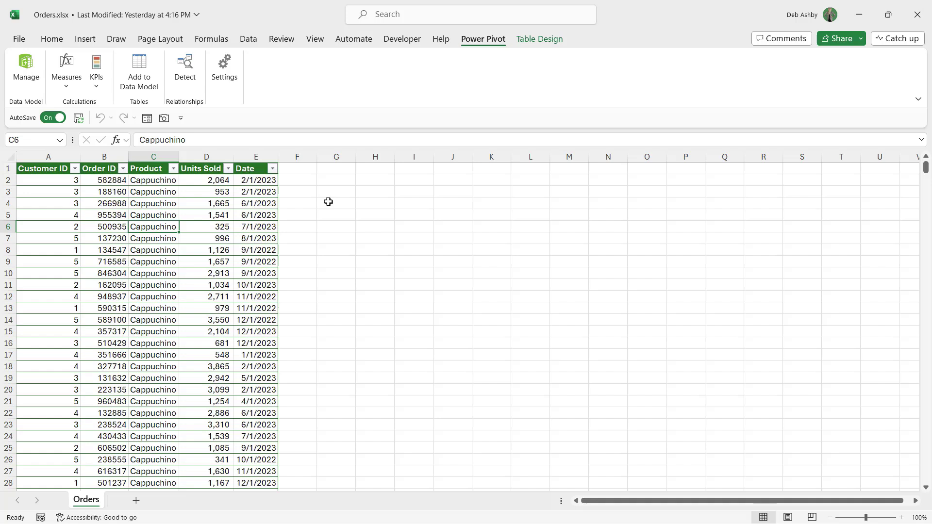
key(Right)
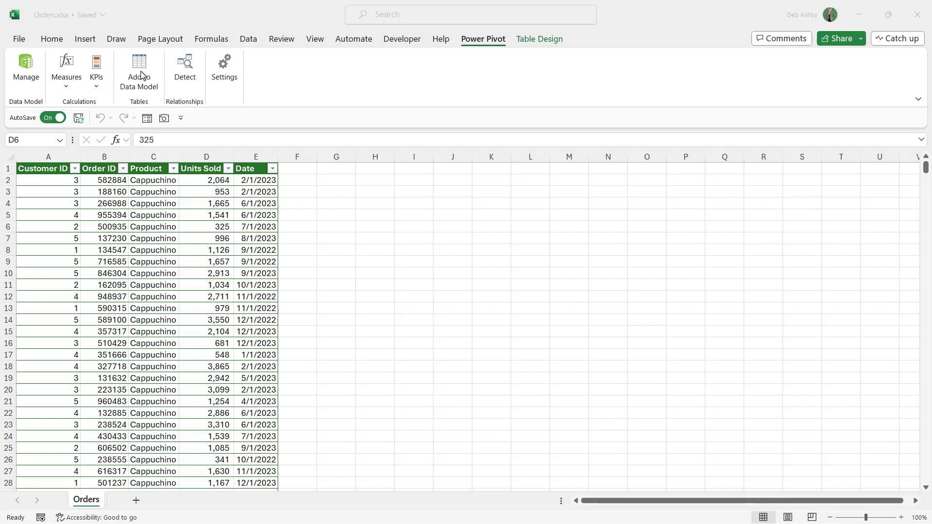
click(291, 97)
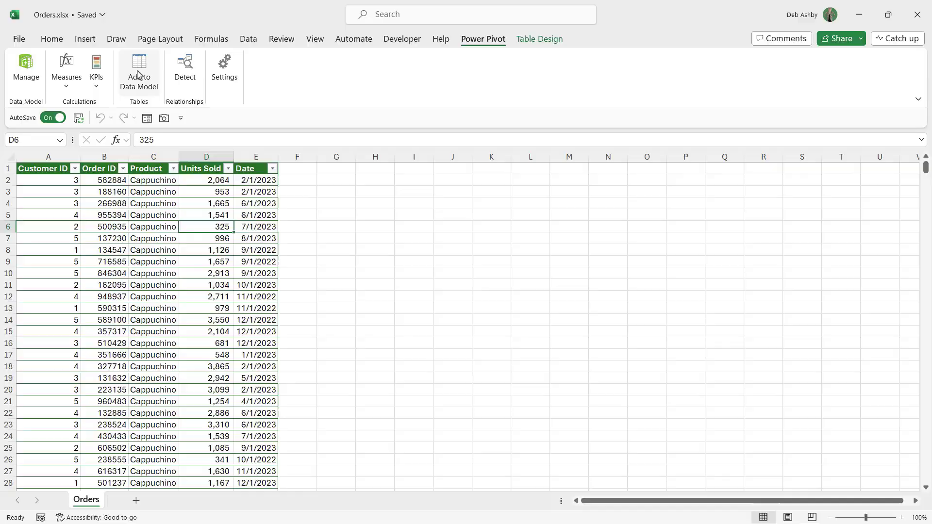
click(138, 75)
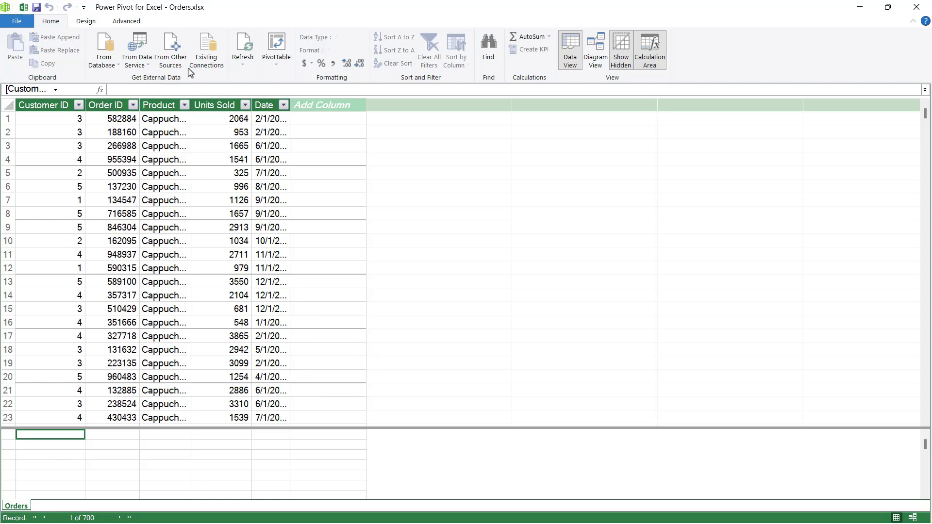
Start an Excel-file import in the Table Import Wizard and select Coffee Types.xlsx
click(171, 54)
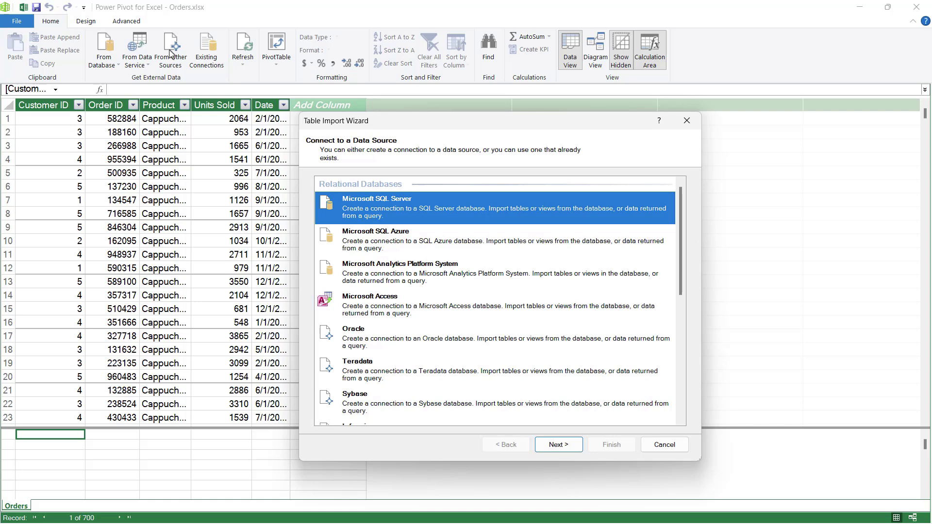
scroll(536, 305, down, 5)
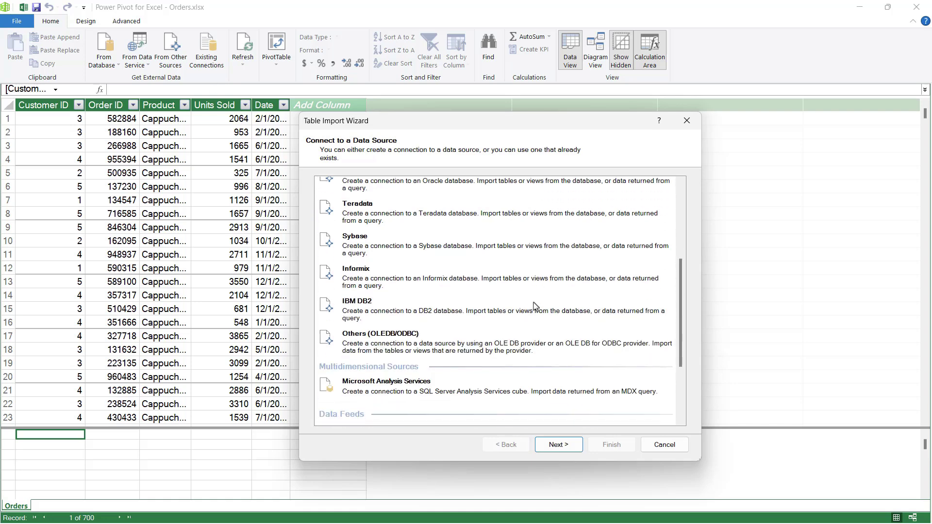
scroll(536, 306, down, 1)
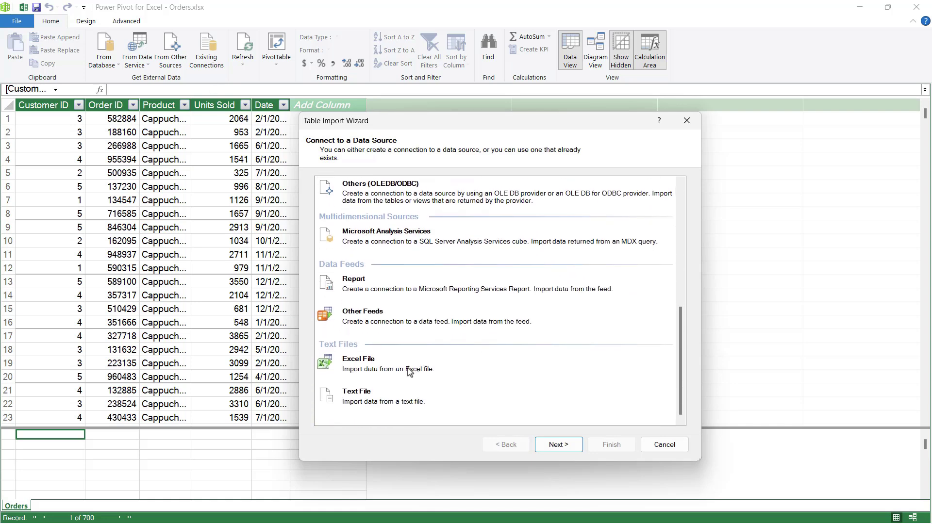
click(366, 367)
click(560, 445)
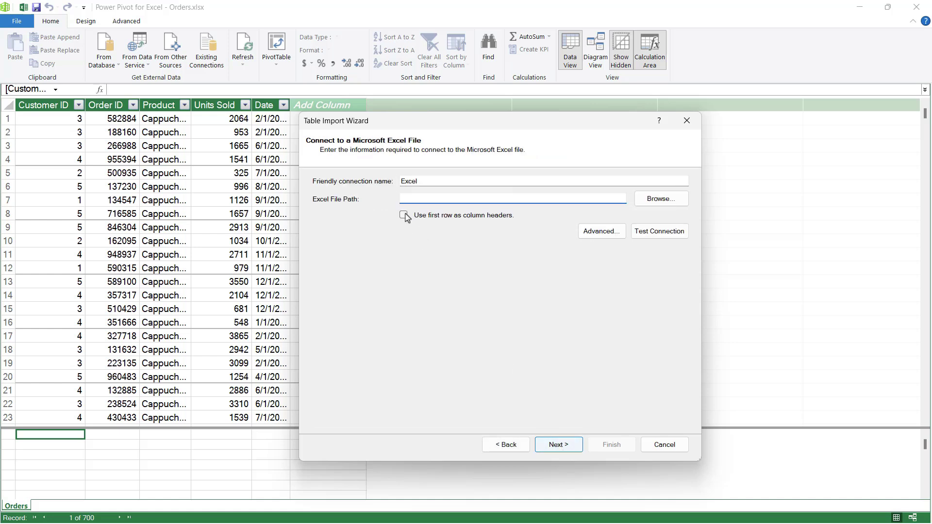
click(673, 203)
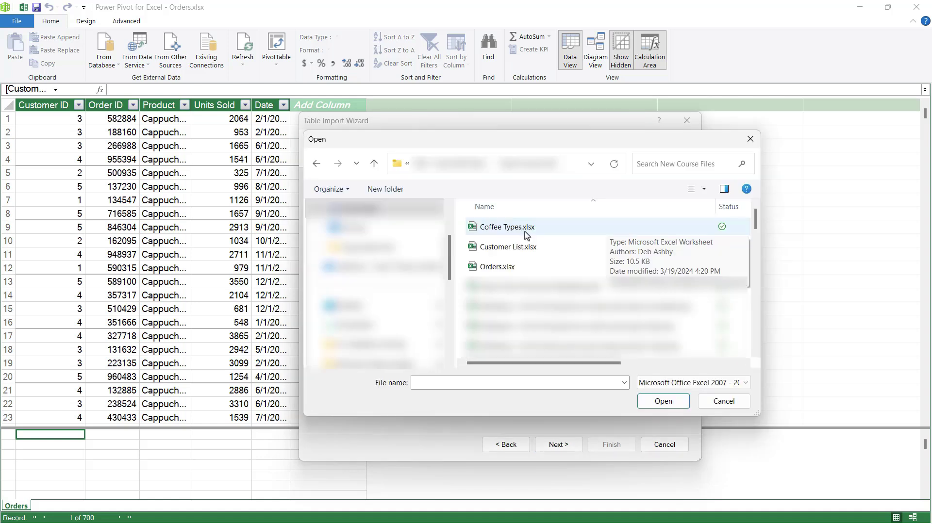
click(494, 228)
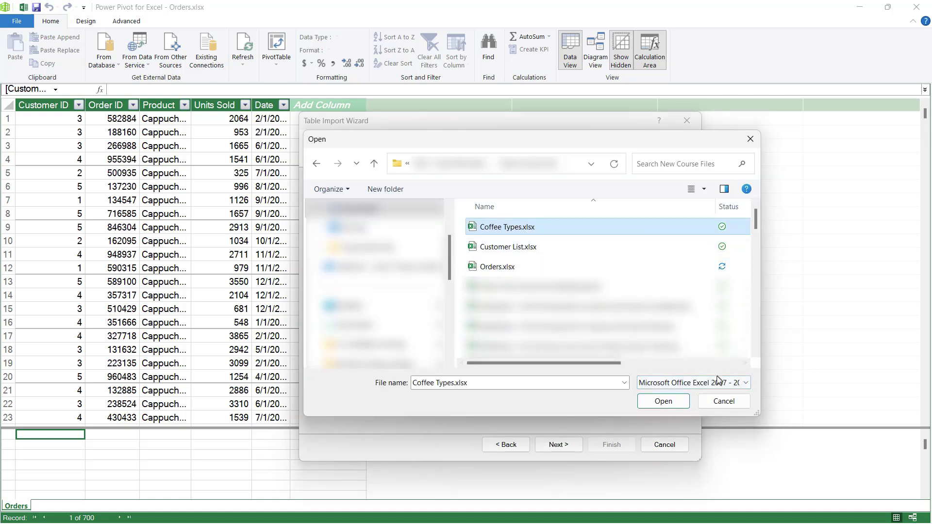
click(663, 402)
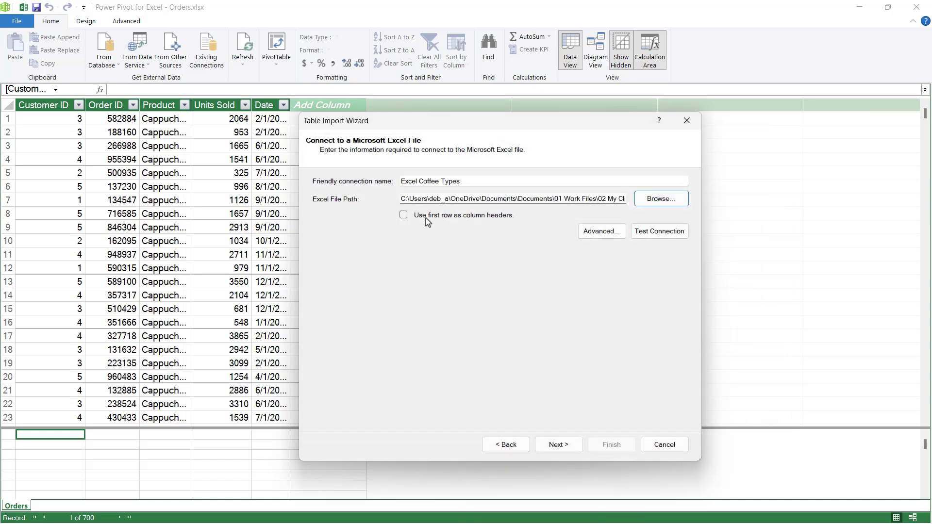
Use the first row as headers, test the connection, import Coffee Types, then check both table tabs
click(404, 216)
click(663, 238)
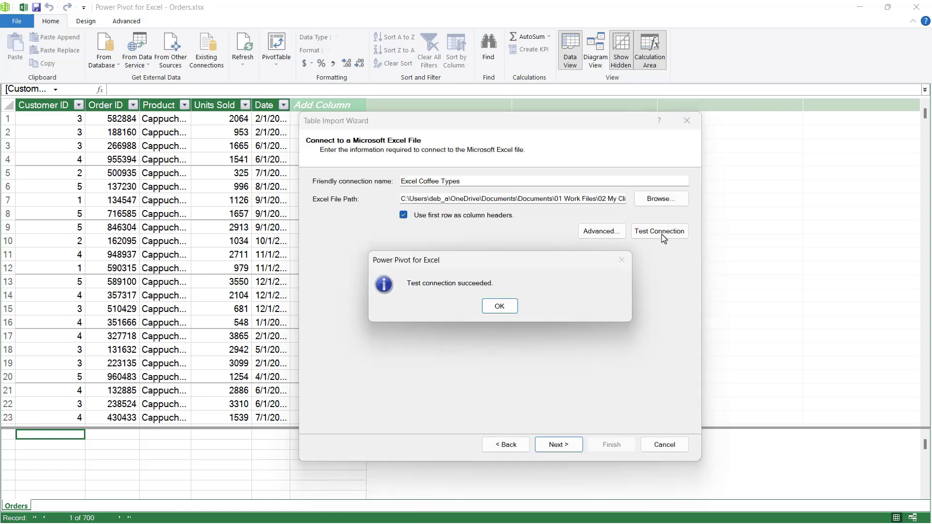
click(499, 307)
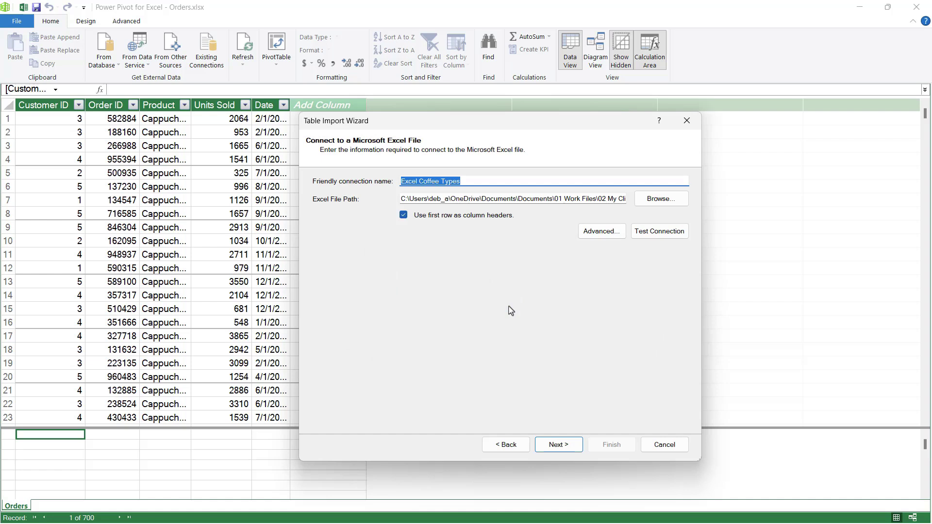
click(558, 445)
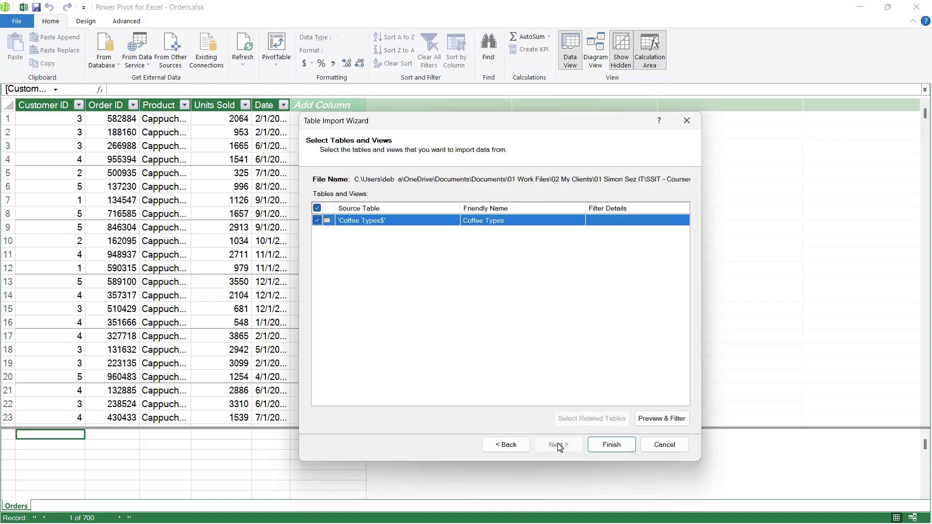
click(613, 449)
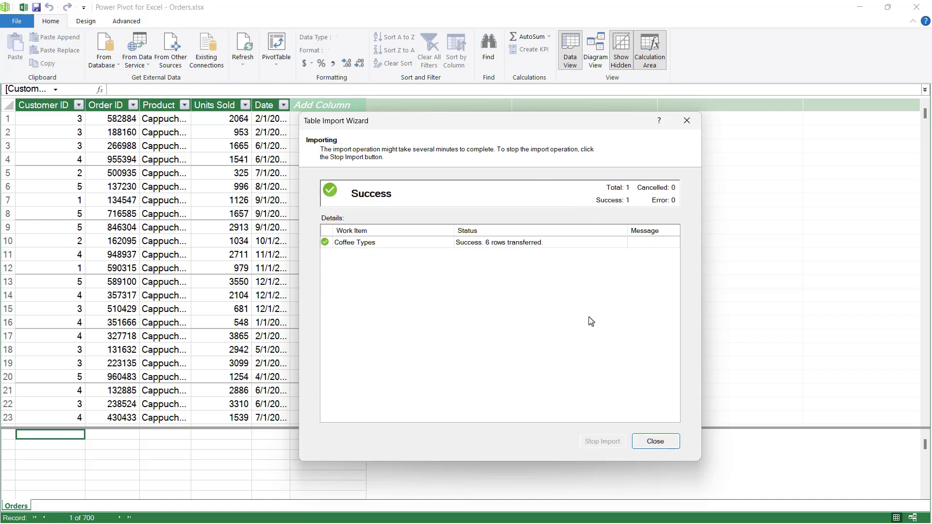
click(654, 441)
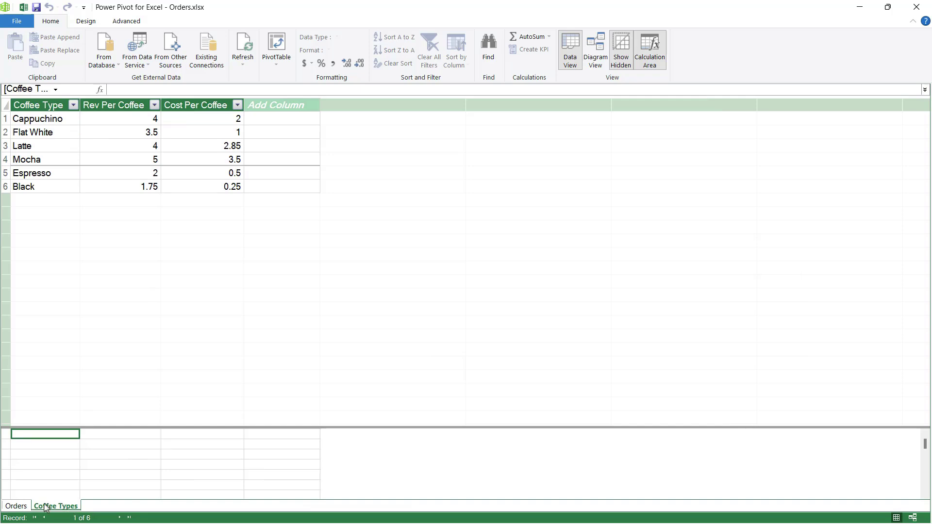
click(16, 506)
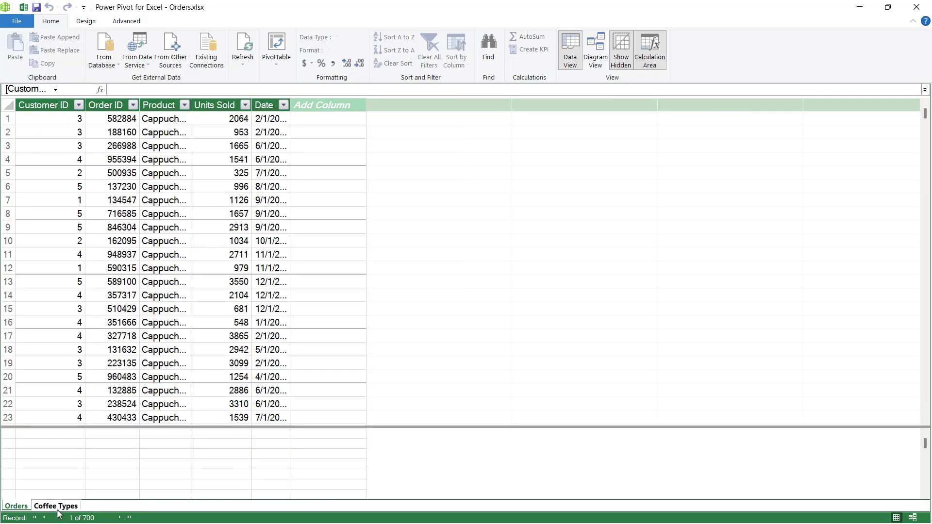
click(57, 506)
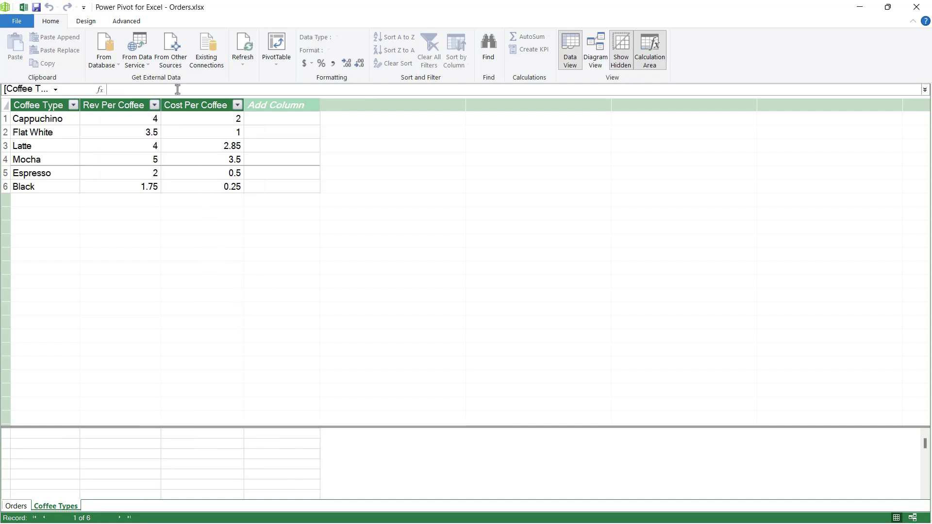
Start another Excel-file import and choose Customer List.xlsx as the source workbook
click(170, 57)
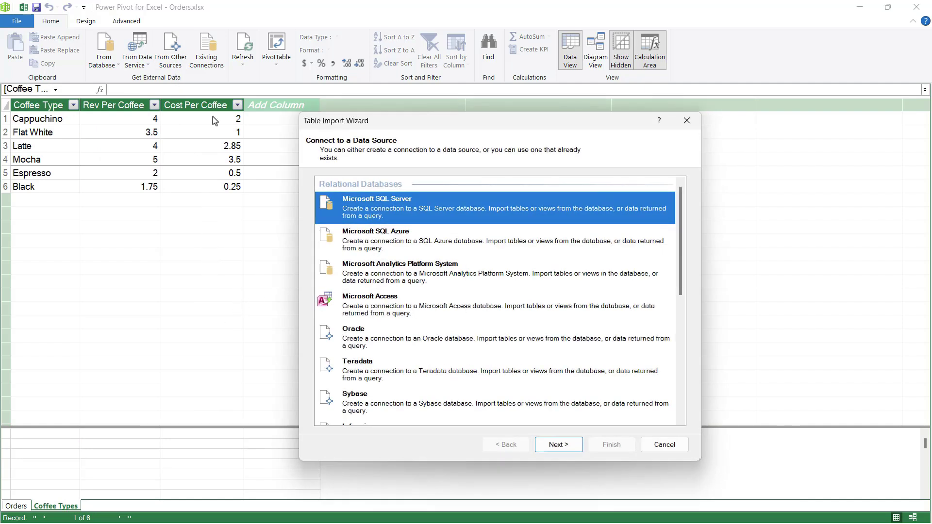
scroll(505, 321, down, 5)
scroll(504, 321, down, 3)
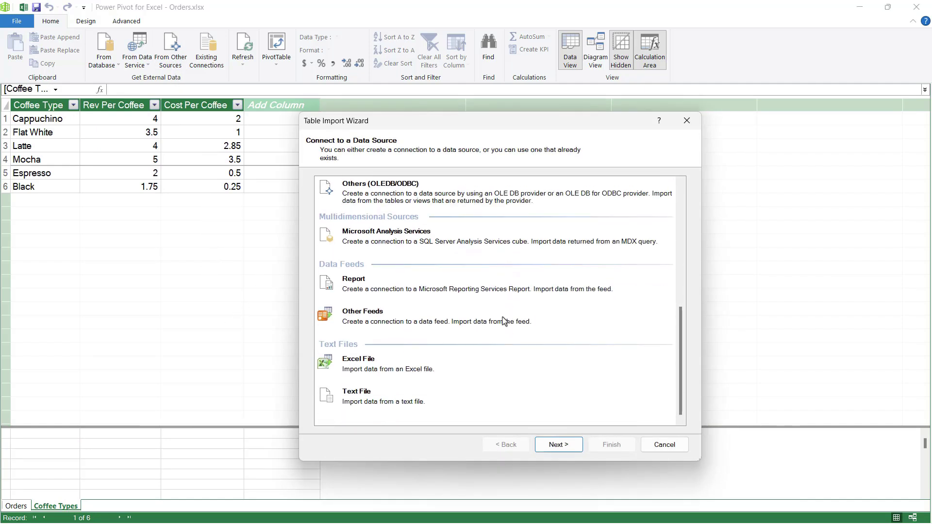
click(351, 370)
click(557, 444)
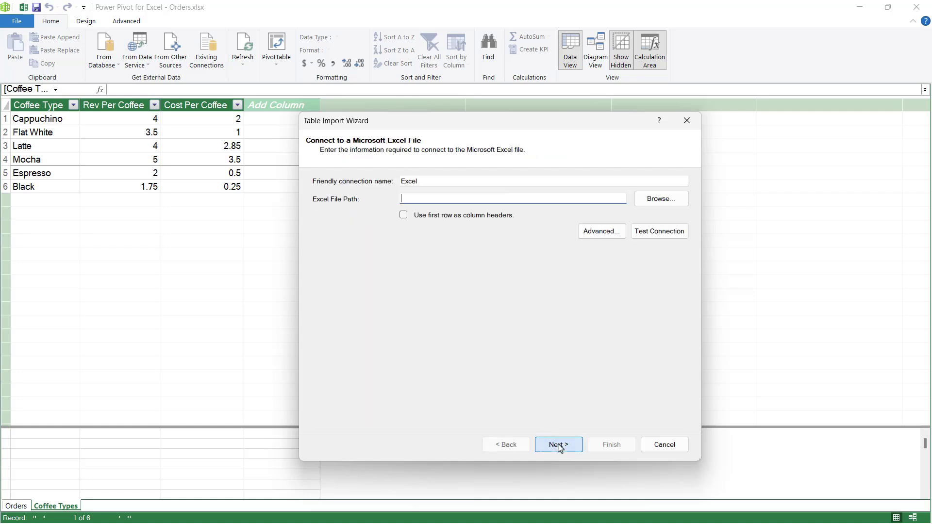
click(654, 200)
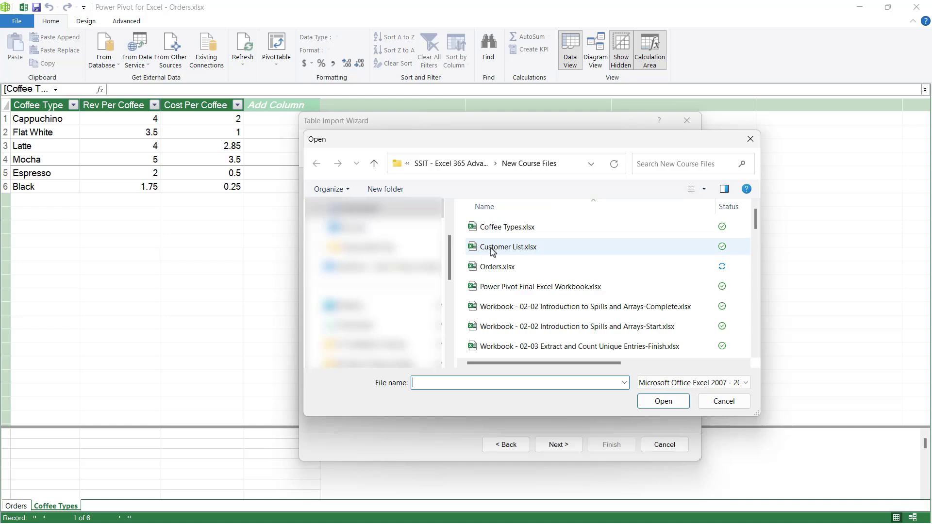
click(536, 247)
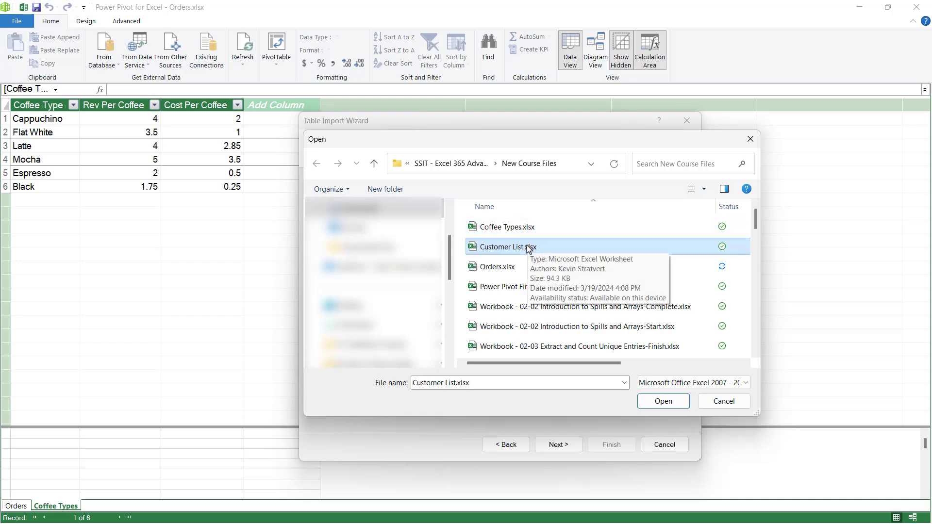
click(672, 403)
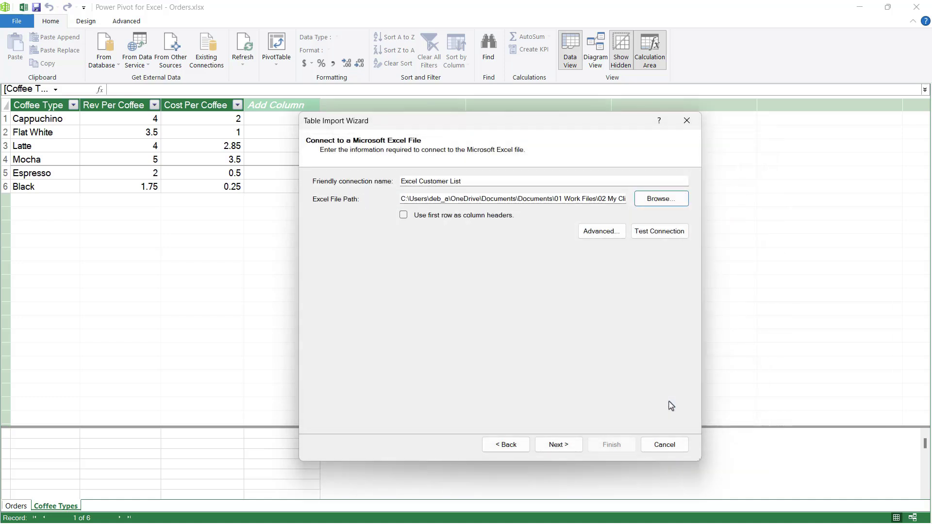
Use the first row as headers, verify the connection, and import the Customers table
click(403, 215)
click(669, 231)
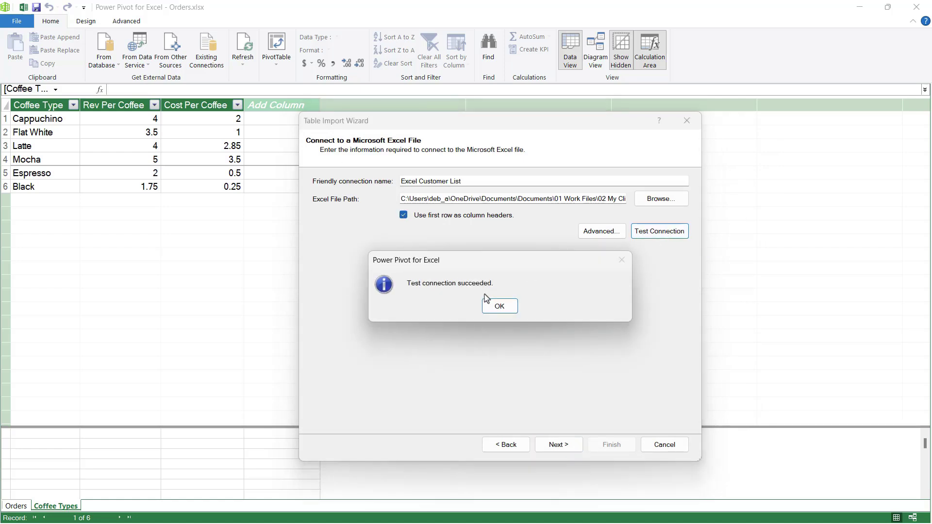
click(505, 307)
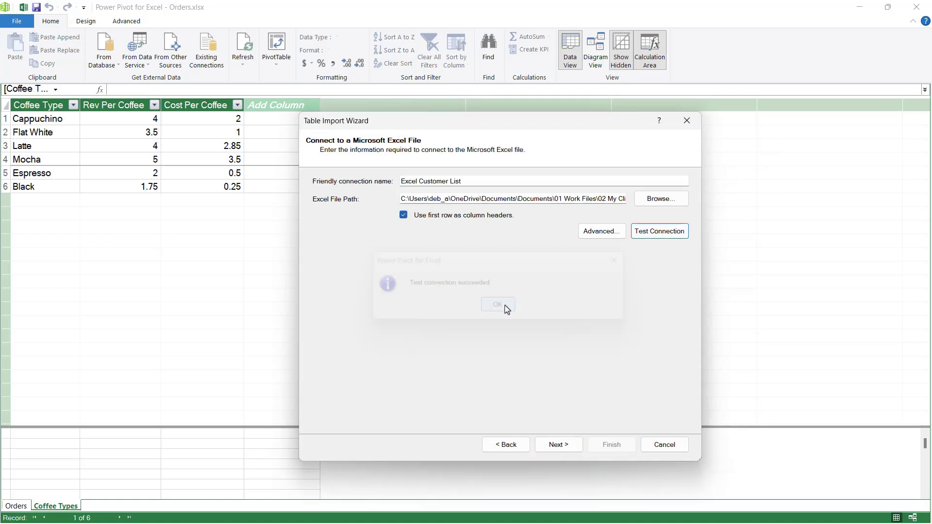
click(558, 446)
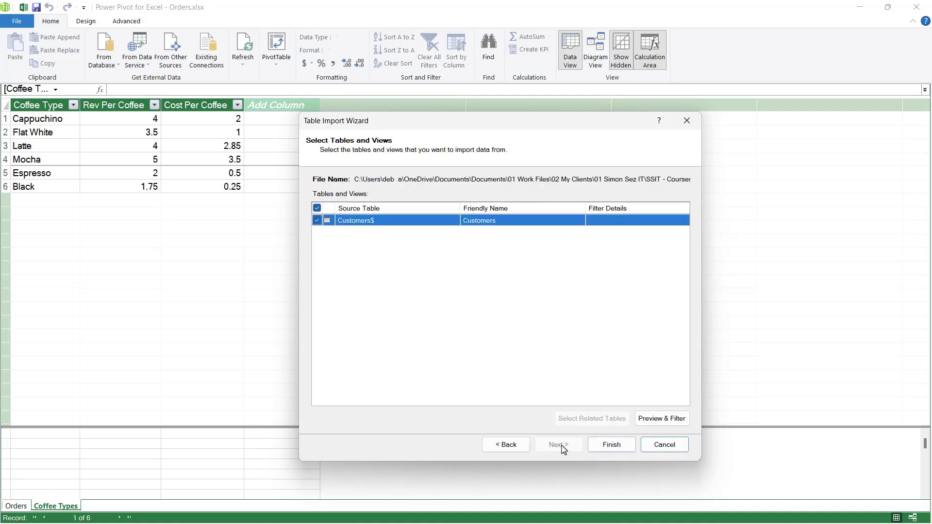
click(610, 447)
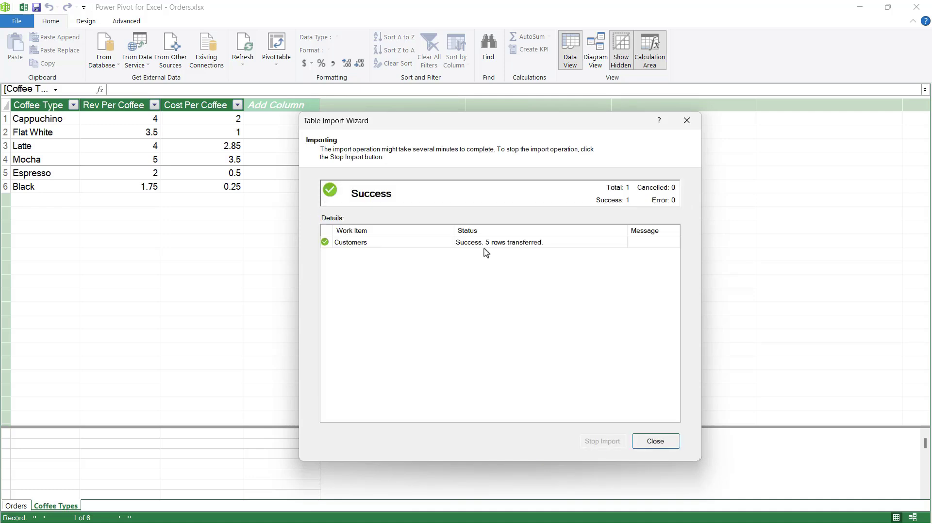
click(655, 442)
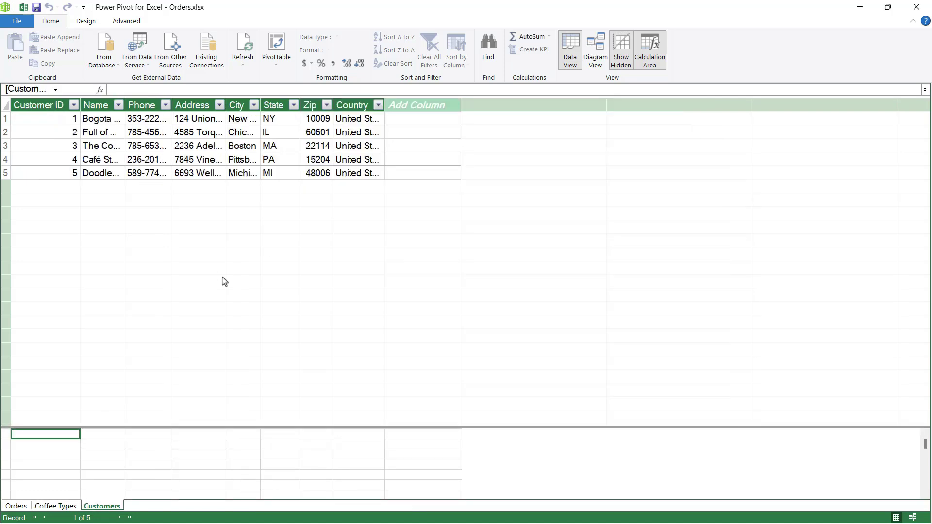
click(64, 506)
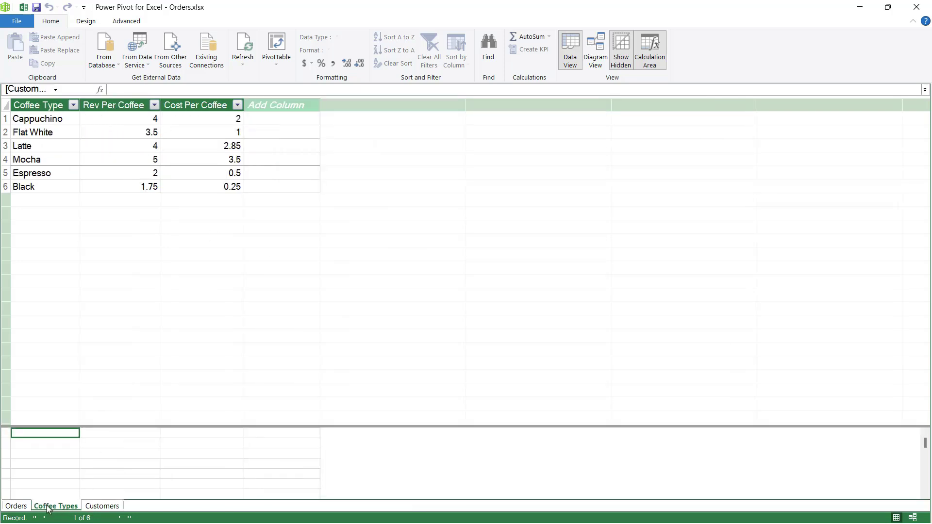
click(17, 506)
click(55, 506)
click(102, 506)
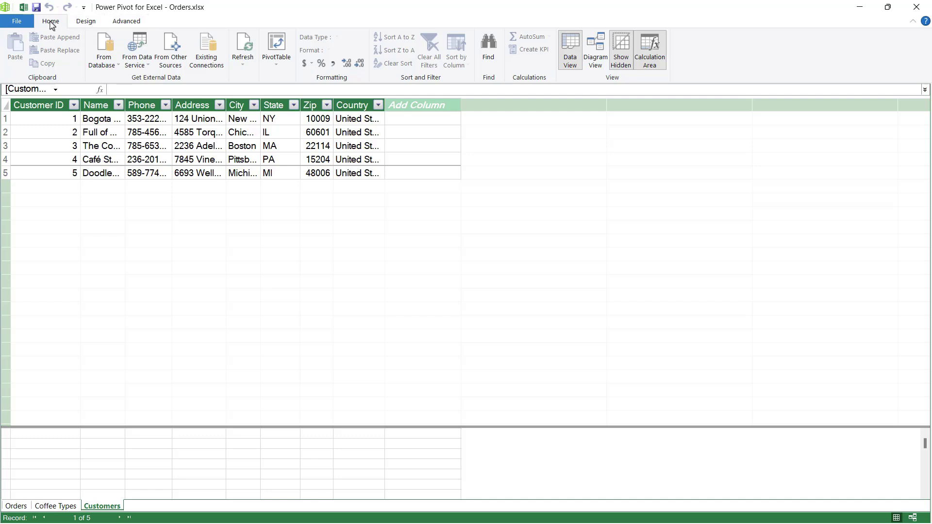
click(87, 23)
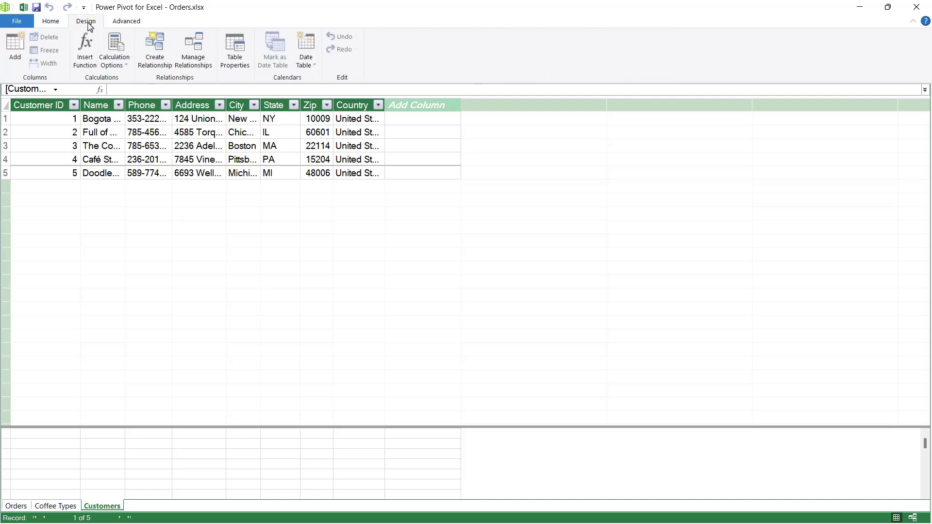
click(138, 25)
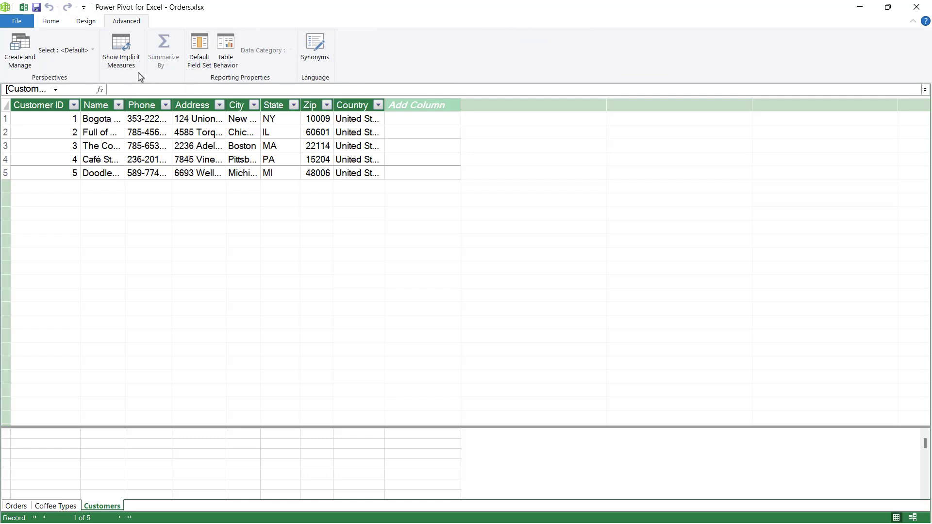
click(50, 21)
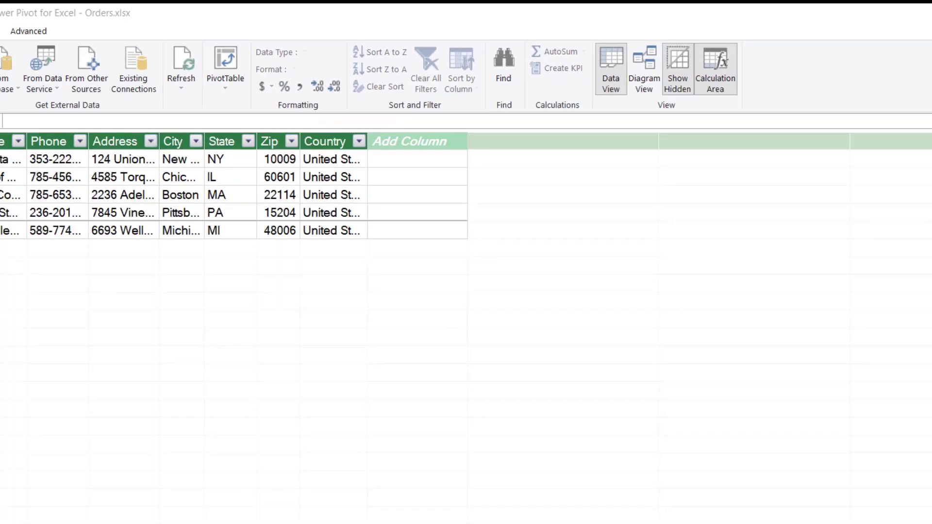
click(21, 507)
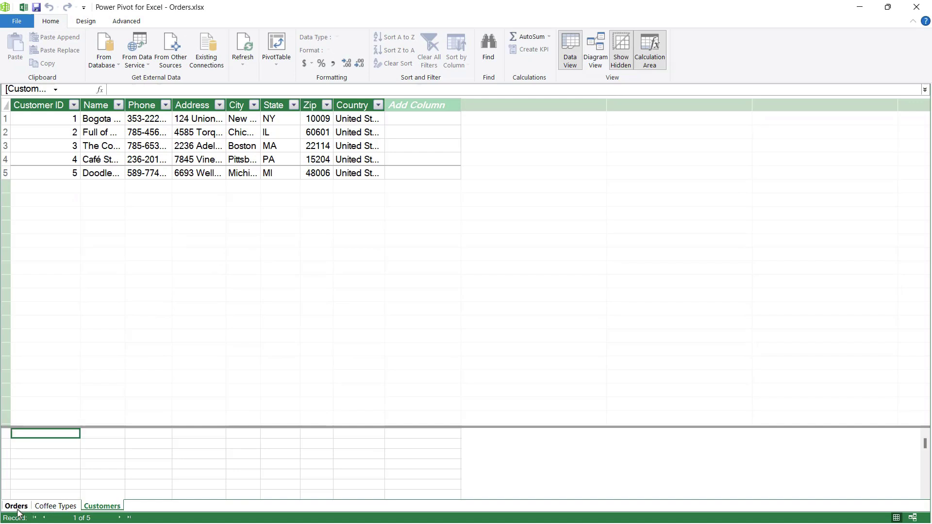
click(55, 506)
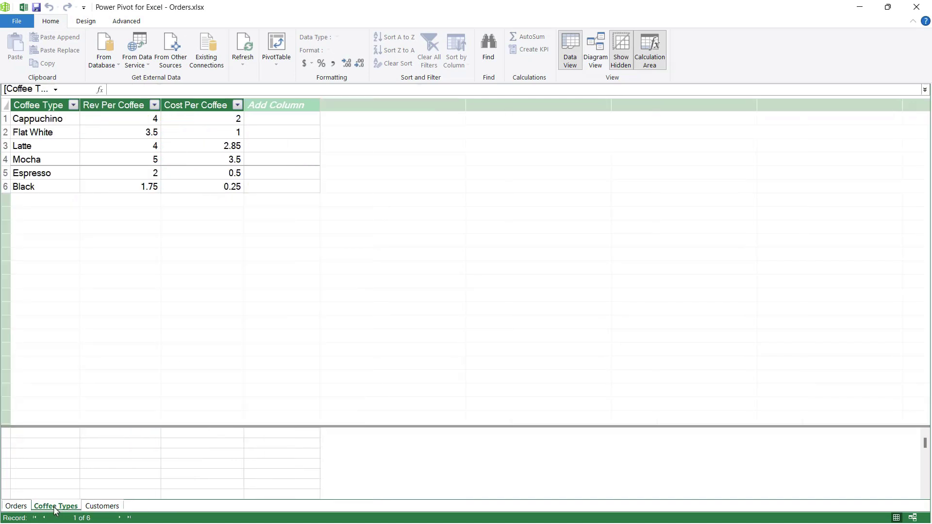
click(100, 507)
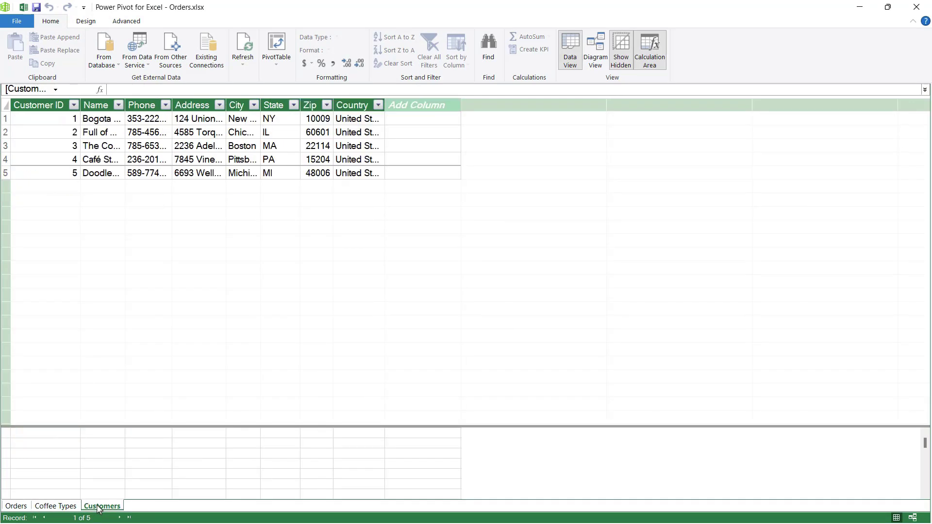